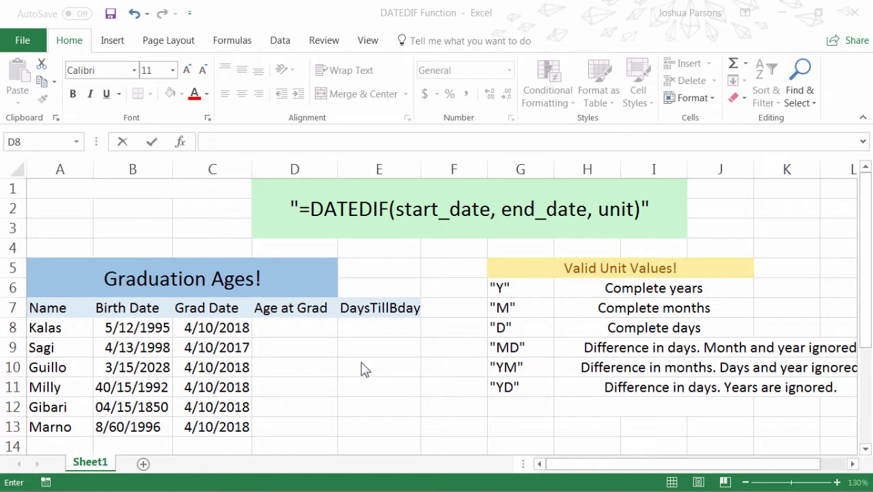
Test =DATEDIF("05-12-1998","05-12-2018","y") in an empty cell, then delete its result of 20
{"action": "left_click", "coordinate": [363, 365]}
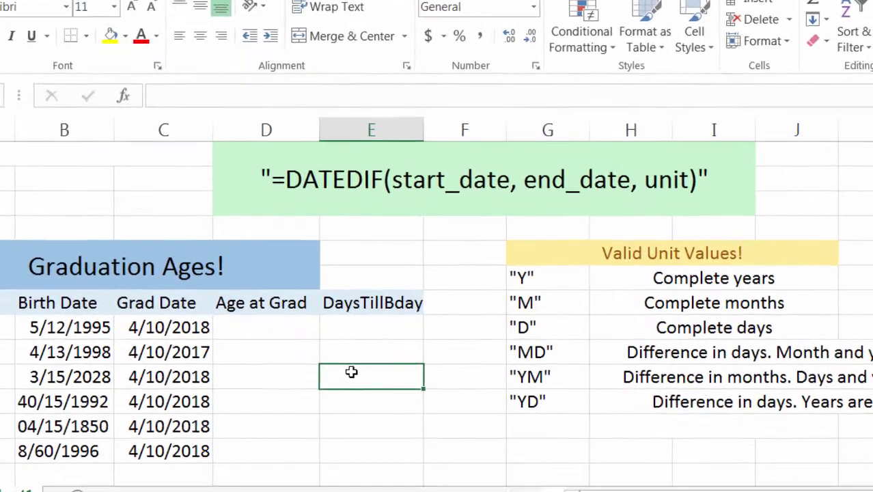
{"action": "type", "text": "=datedif(\""}
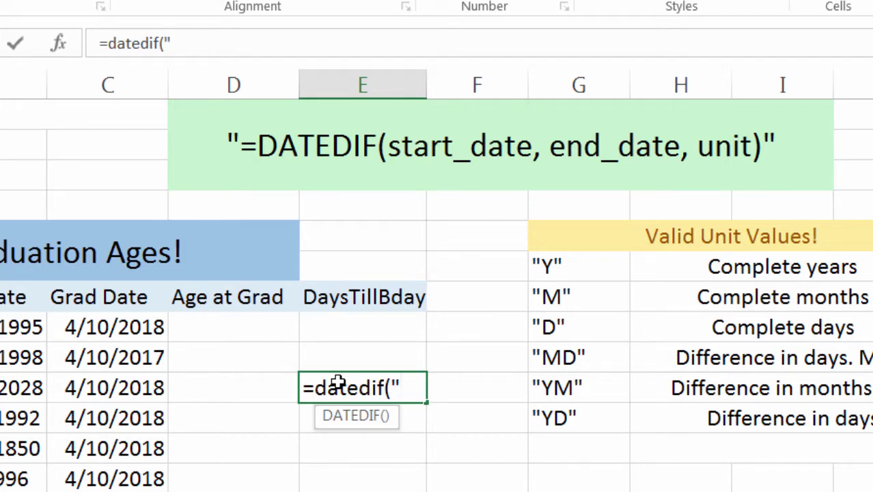
{"action": "type", "text": "05-"}
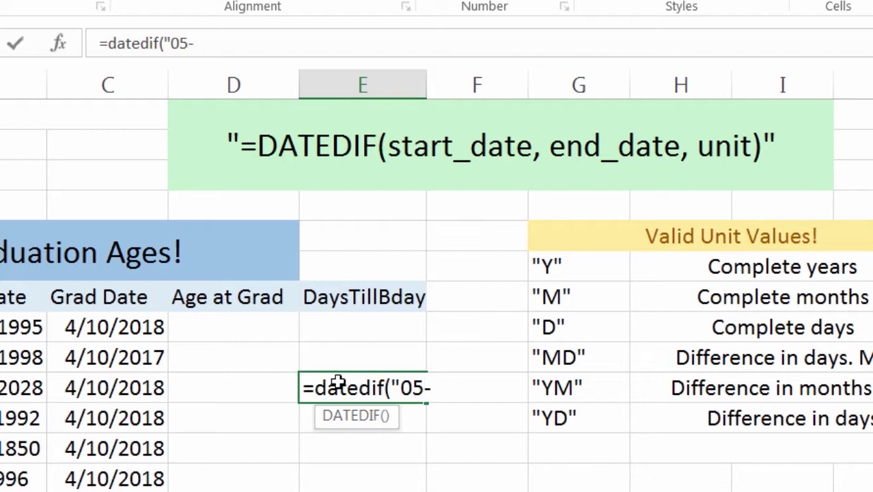
{"action": "type", "text": "12-1"}
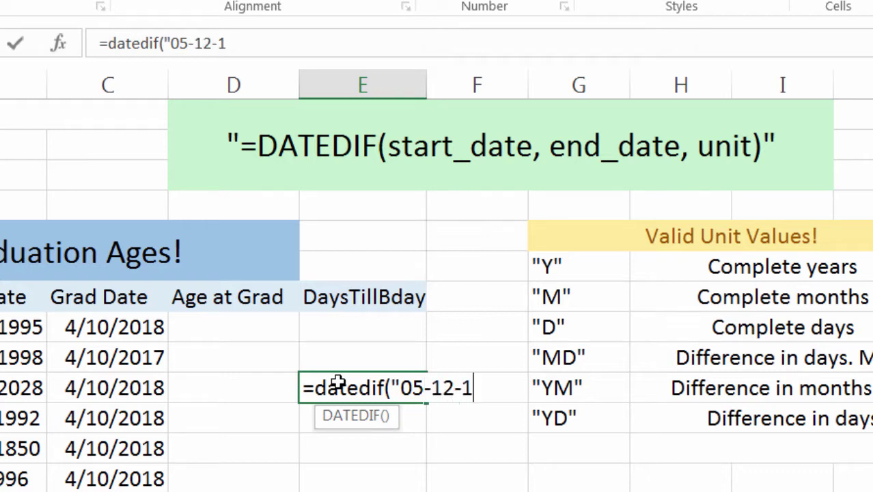
{"action": "type", "text": "998\","}
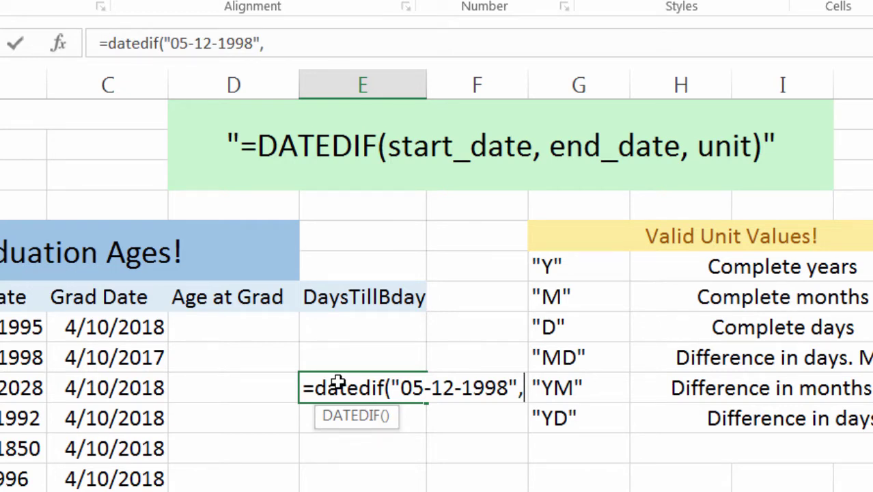
{"action": "type", "text": "\"05-12-"}
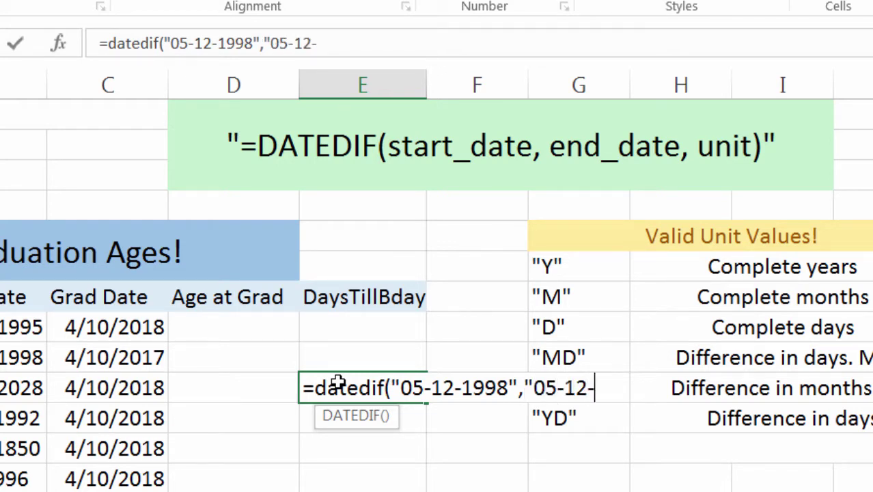
{"action": "type", "text": "2018\""}
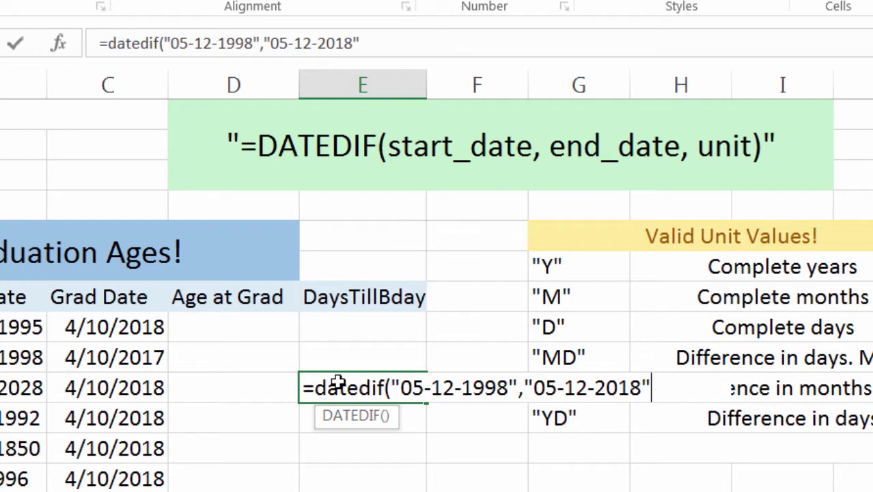
{"action": "type", "text": ","}
{"action": "type", "text": "\"y\""}
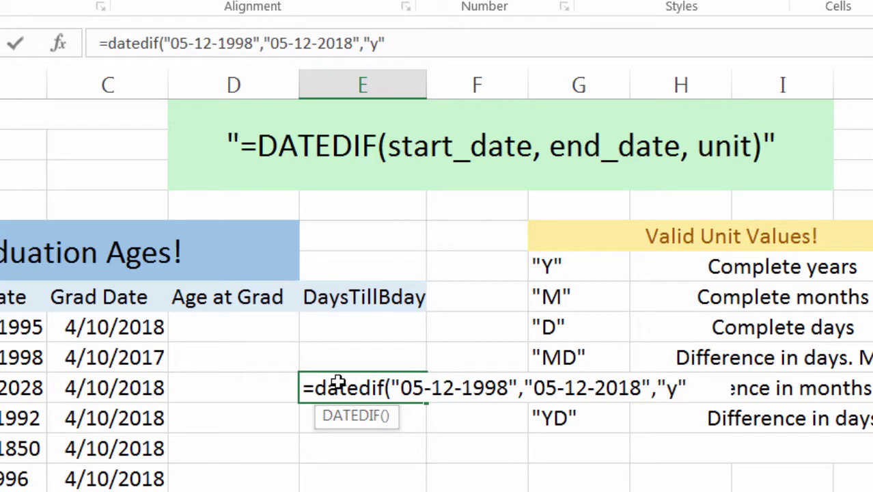
{"action": "type", "text": ")"}
{"action": "key", "text": "Return"}
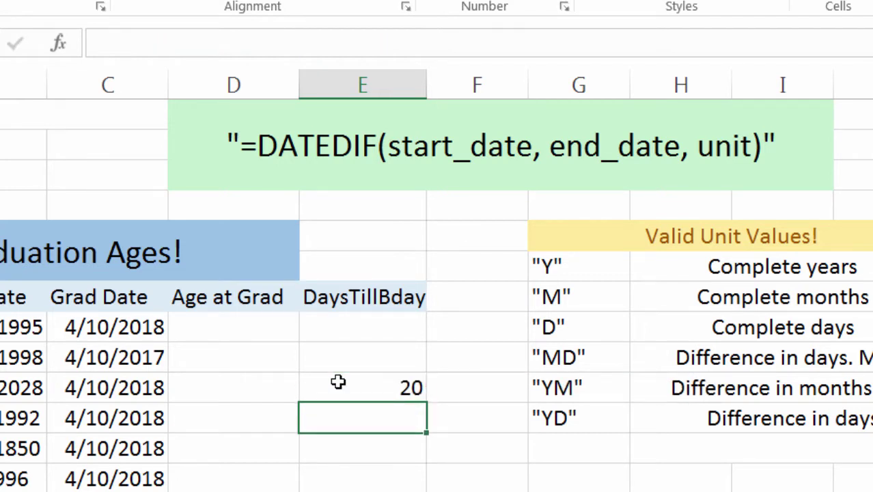
{"action": "left_click", "coordinate": [338, 382]}
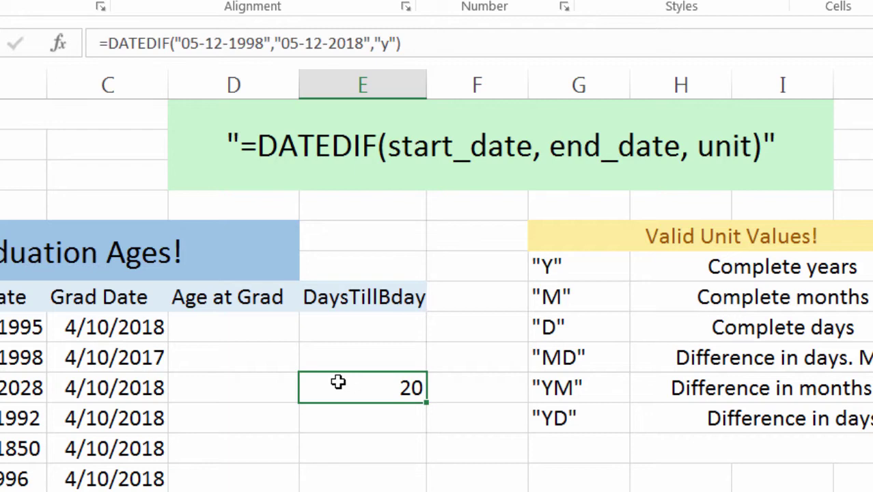
{"action": "key", "text": "Delete"}
Review the Y, M and D entries in the Valid Unit Values list
{"action": "key", "text": "Up"}
{"action": "key", "text": "Up"}
{"action": "key", "text": "Up"}
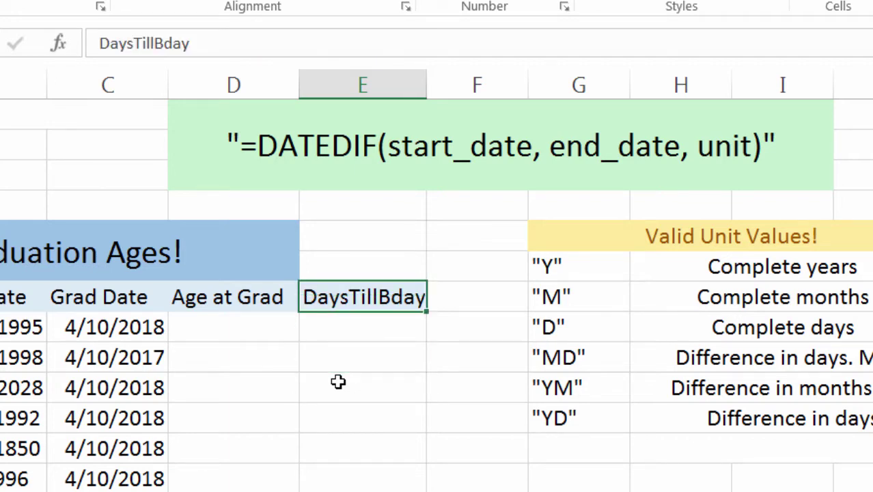
{"action": "key", "text": "Up"}
{"action": "key", "text": "Right"}
{"action": "key", "text": "Right"}
{"action": "key", "text": "Down"}
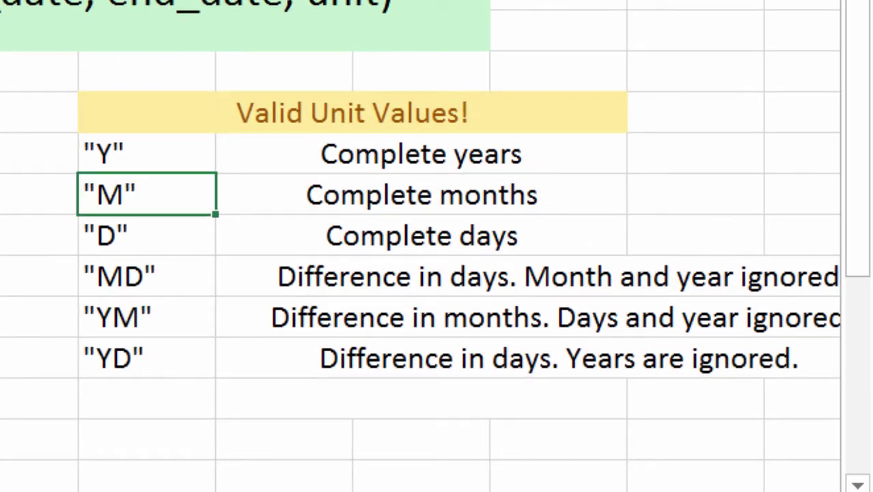
{"action": "left_click", "coordinate": [147, 235]}
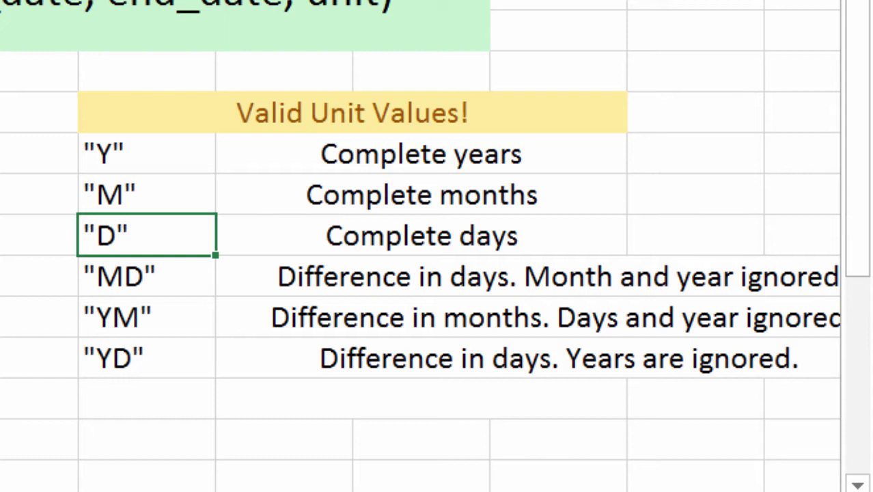
{"action": "key", "text": "Up"}
{"action": "key", "text": "Up"}
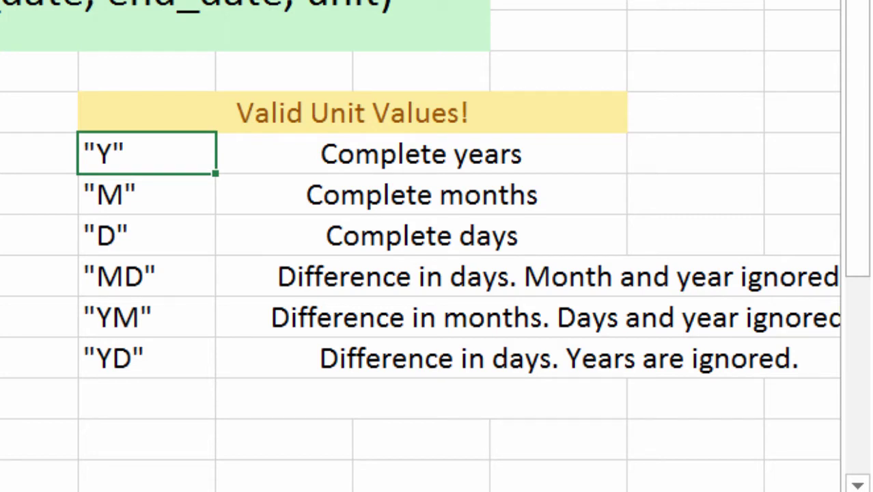
{"action": "left_click", "coordinate": [147, 194]}
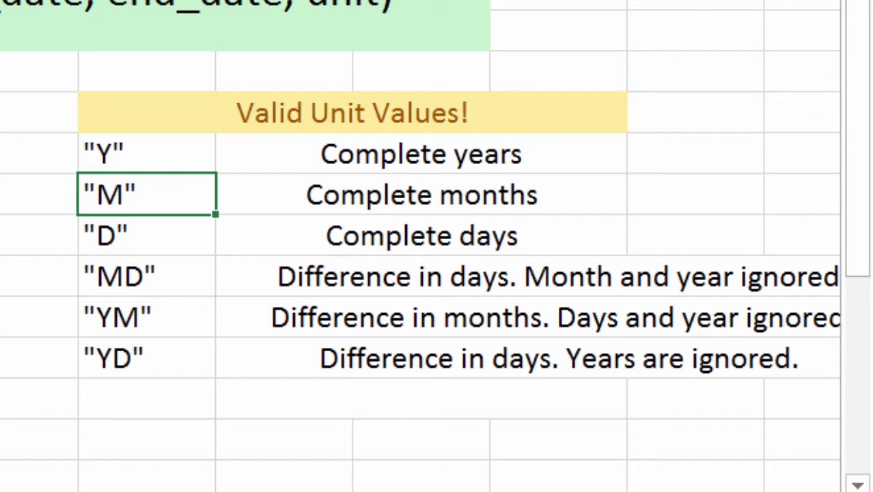
{"action": "left_click", "coordinate": [146, 235]}
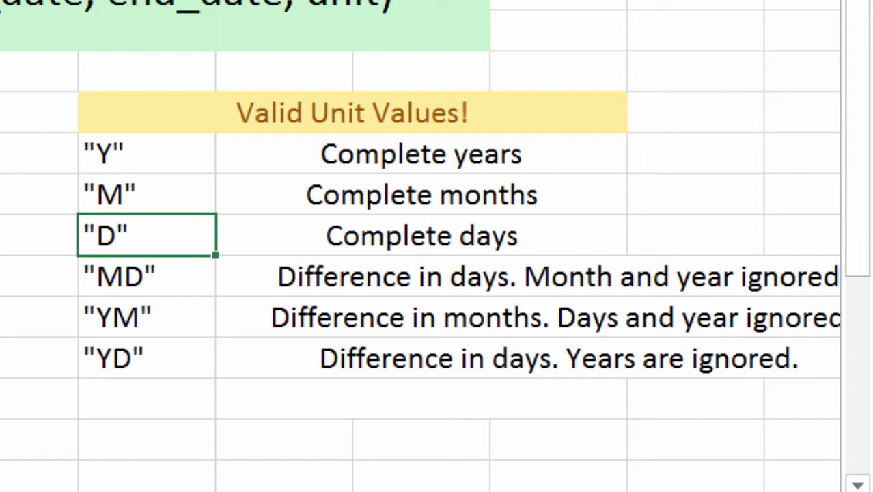
Read the MD, YM and YD unit descriptions, then return to the first data row
{"action": "key", "text": "Down"}
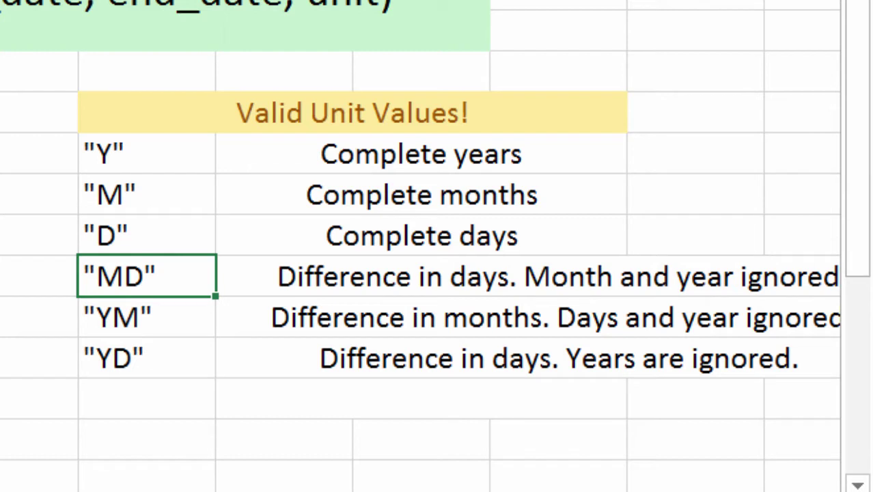
{"action": "key", "text": "Down"}
{"action": "key", "text": "Down"}
{"action": "key", "text": "Up"}
{"action": "key", "text": "Up"}
{"action": "key", "text": "Right"}
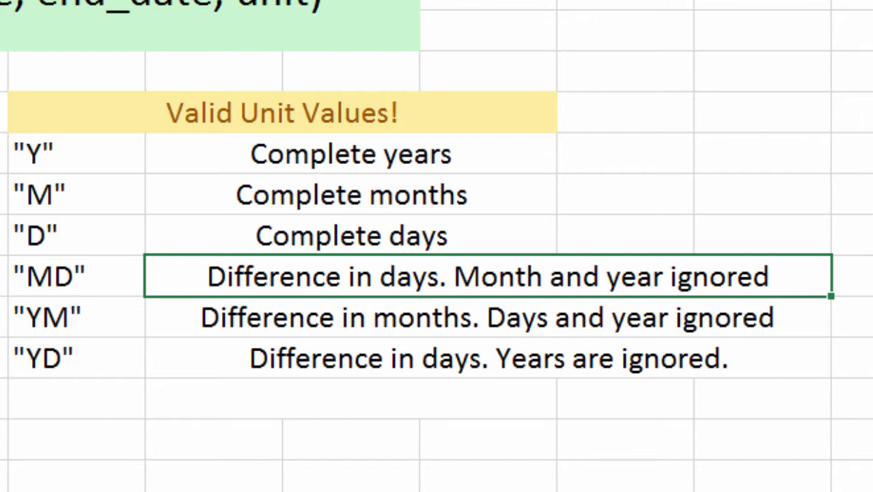
{"action": "left_click", "coordinate": [488, 317]}
{"action": "left_click", "coordinate": [75, 317]}
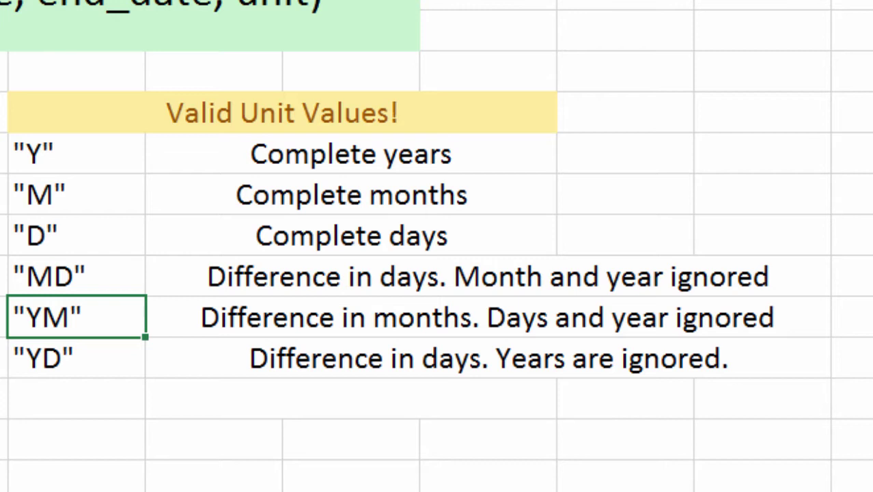
{"action": "key", "text": "Down"}
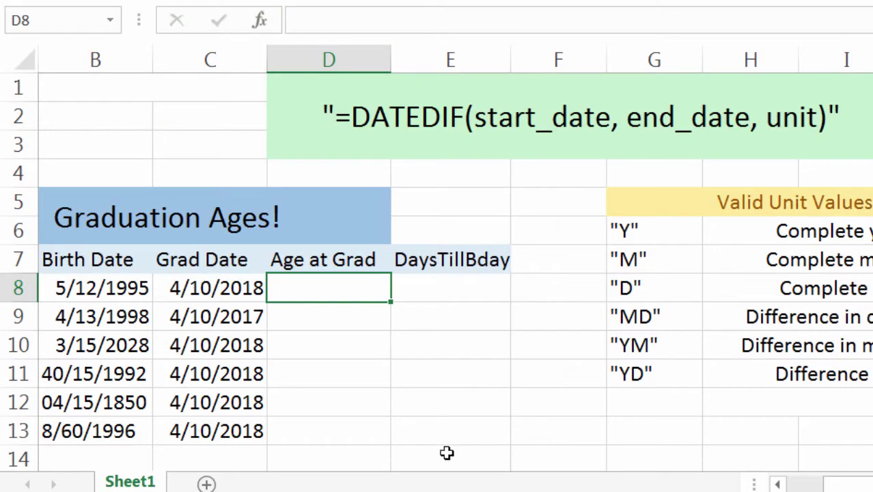
{"action": "key", "text": "Left"}
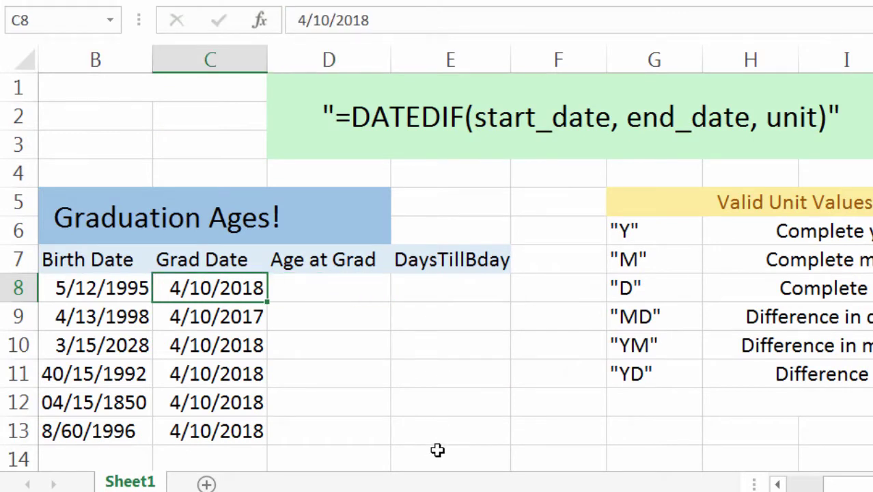
{"action": "key", "text": "Left"}
{"action": "key", "text": "Left"}
{"action": "key", "text": "Right"}
{"action": "key", "text": "Right"}
{"action": "key", "text": "Right"}
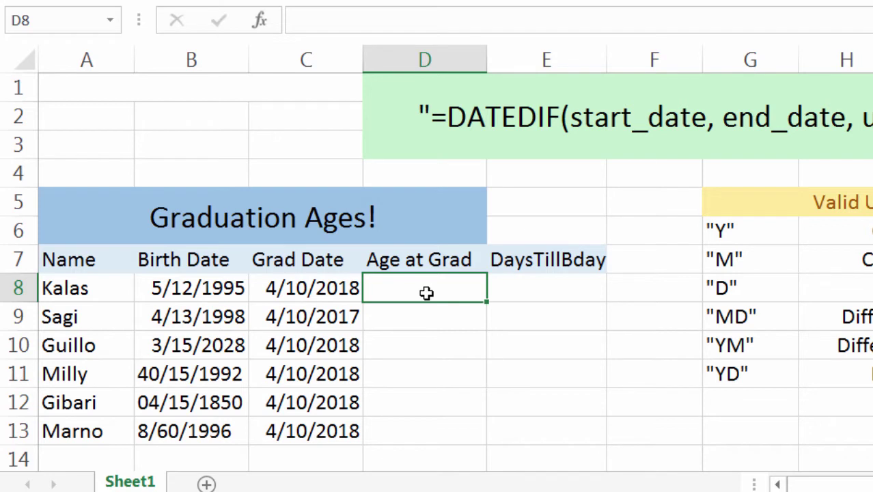
Enter =DATEDIF(B8,C8,"y") in D8, giving Kalas an age of 22
{"action": "type", "text": "=datedif"}
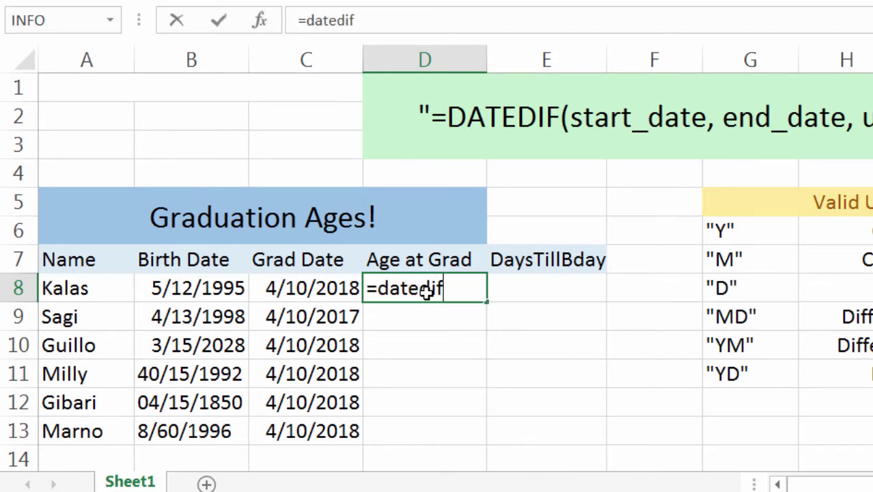
{"action": "type", "text": "("}
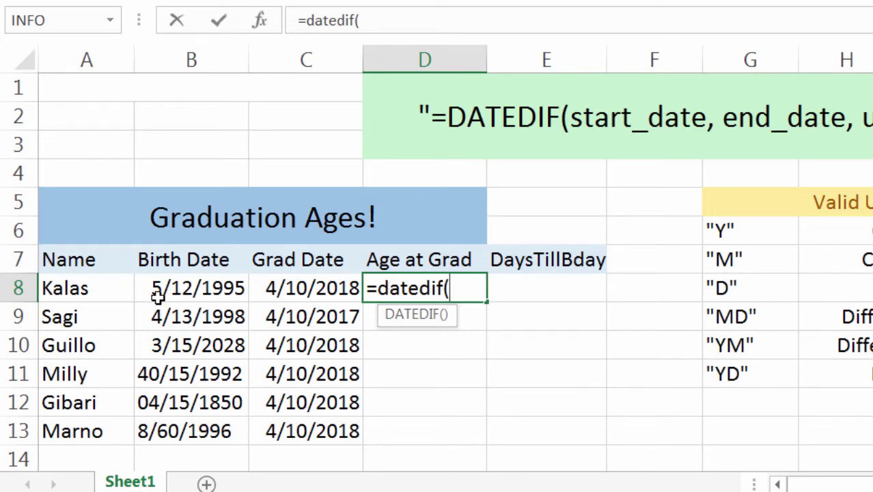
{"action": "left_click", "coordinate": [157, 295]}
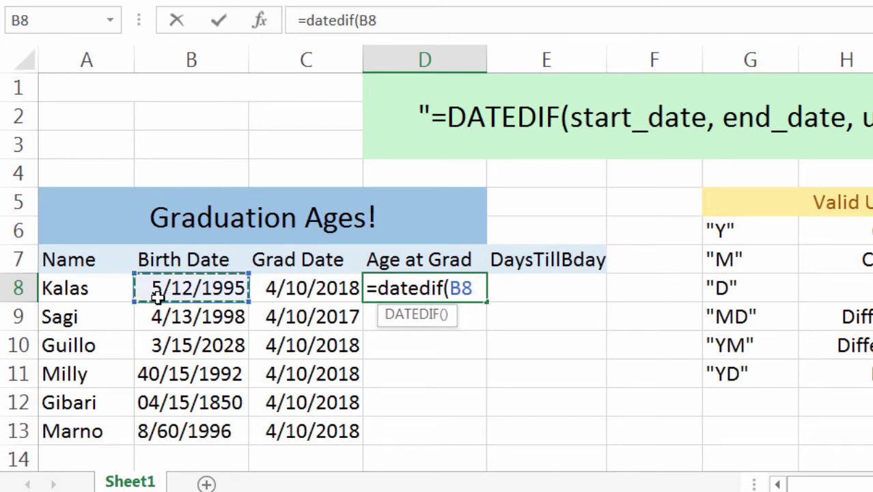
{"action": "type", "text": ","}
{"action": "left_click", "coordinate": [298, 290]}
{"action": "type", "text": ","}
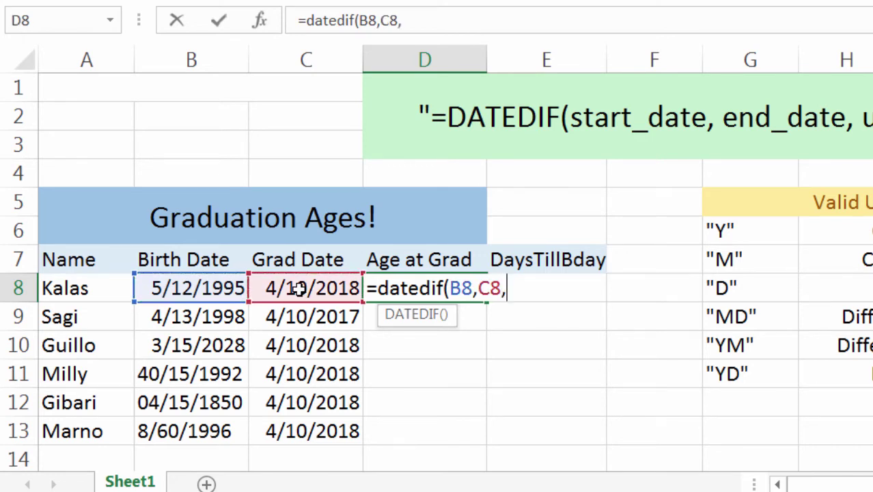
{"action": "type", "text": "\"y\""}
{"action": "type", "text": ")"}
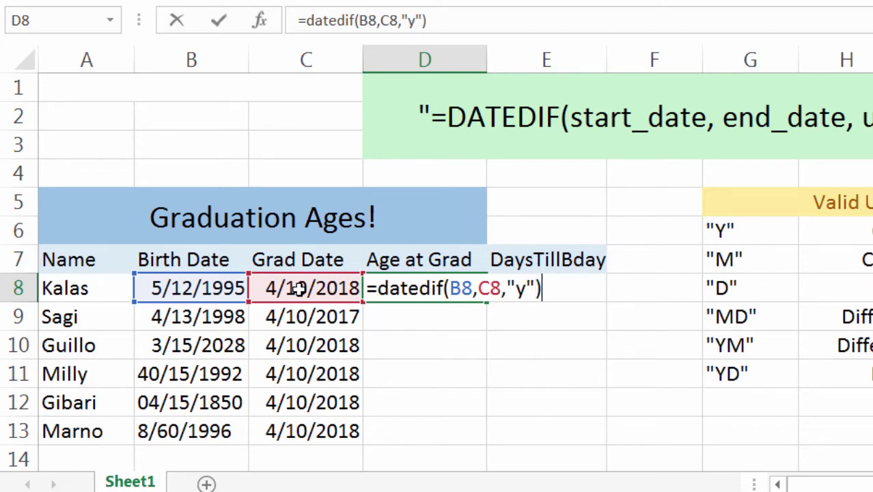
{"action": "key", "text": "Return"}
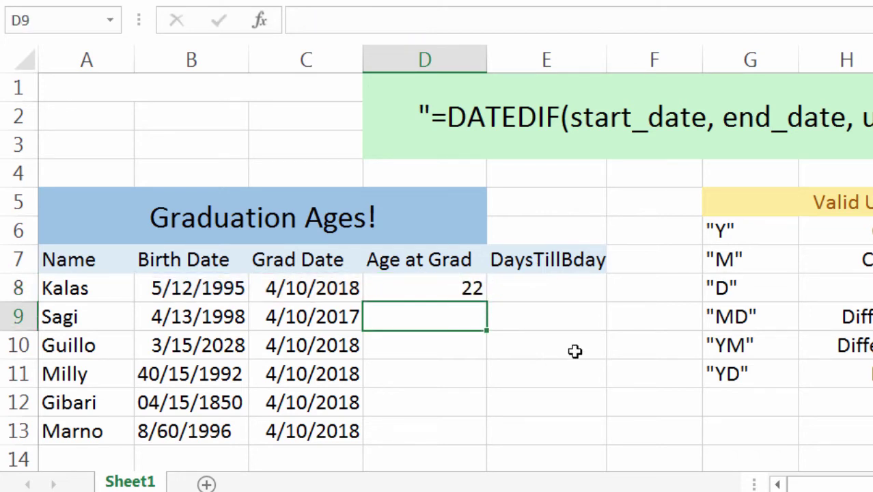
{"action": "left_click", "coordinate": [459, 290]}
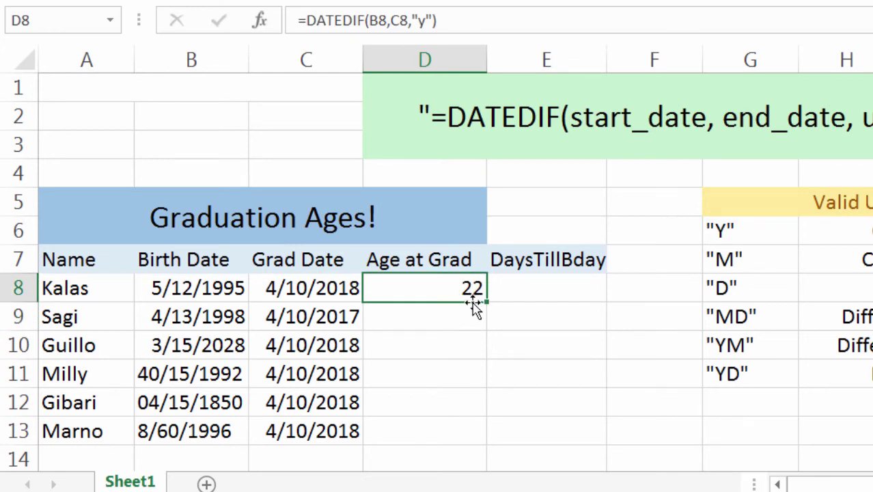
{"action": "left_click", "coordinate": [471, 308]}
Discard the mistyped D9 entry and fill D8's DATEDIF formula down through D13
{"action": "type", "text": "=da"}
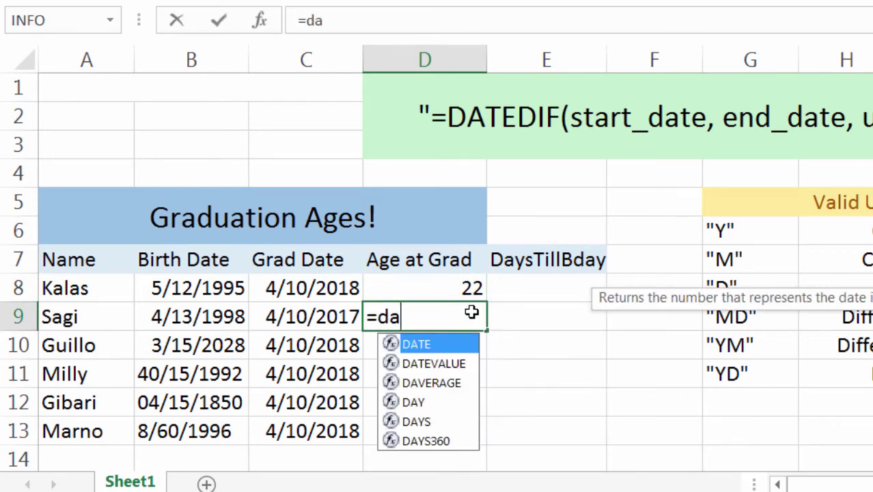
{"action": "type", "text": "tedifdnmdnb"}
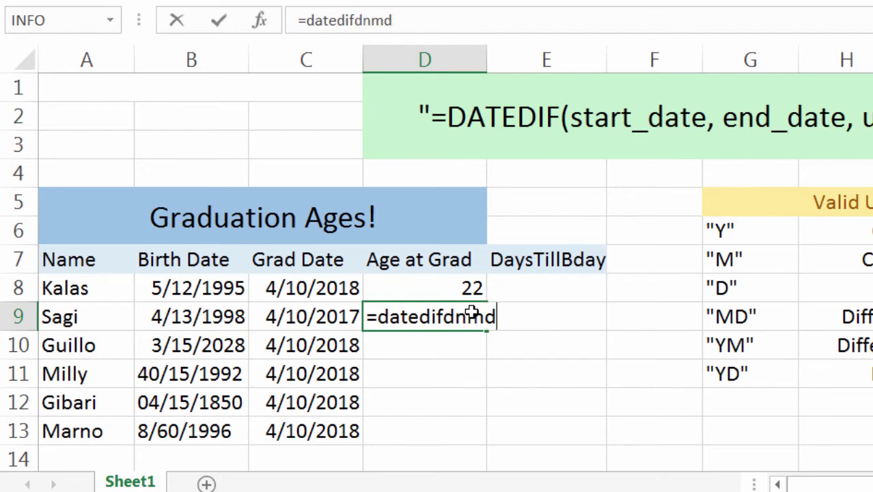
{"action": "key", "text": "BackSpace"}
{"action": "key", "text": "BackSpace"}
{"action": "key", "text": "BackSpace"}
{"action": "key", "text": "BackSpace"}
{"action": "key", "text": "BackSpace"}
{"action": "key", "text": "BackSpace"}
{"action": "key", "text": "BackSpace"}
{"action": "key", "text": "BackSpace"}
{"action": "key", "text": "BackSpace"}
{"action": "key", "text": "BackSpace"}
{"action": "key", "text": "BackSpace"}
{"action": "key", "text": "BackSpace"}
{"action": "key", "text": "BackSpace"}
{"action": "key", "text": "BackSpace"}
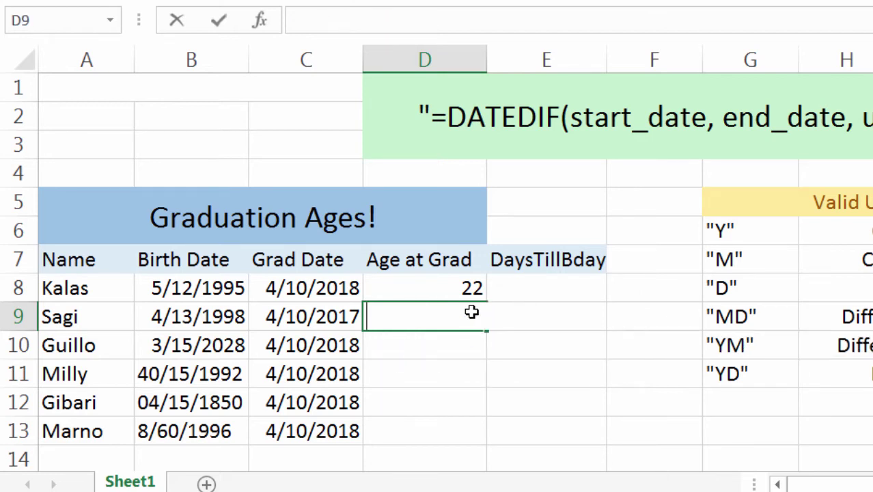
{"action": "left_click", "coordinate": [446, 288]}
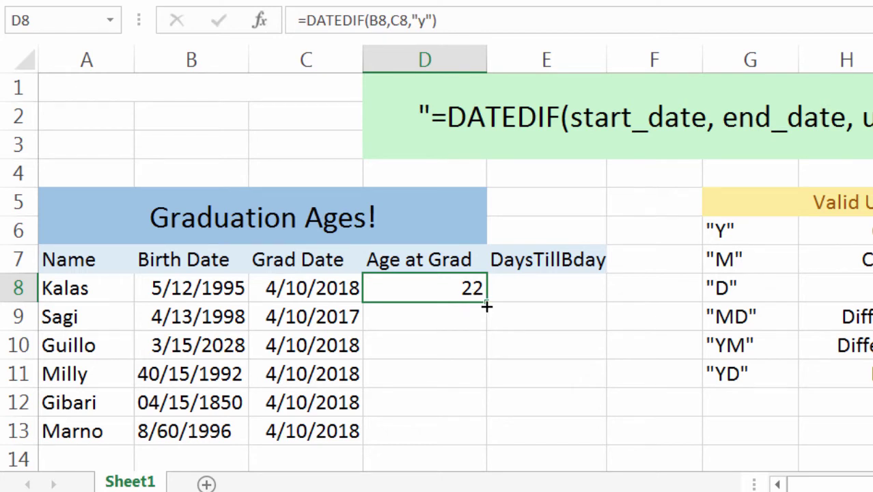
{"action": "left_click_drag", "start_coordinate": [489, 315], "coordinate": [483, 439]}
{"action": "left_click", "coordinate": [402, 344]}
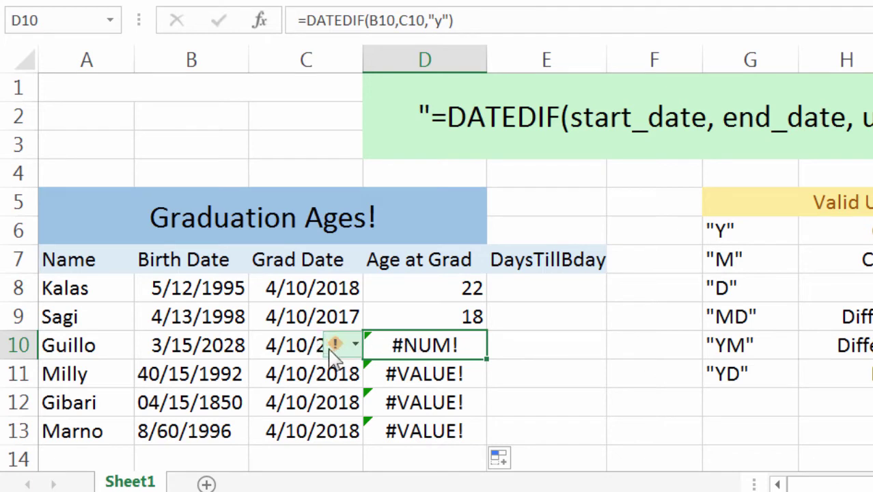
{"action": "left_click", "coordinate": [246, 347]}
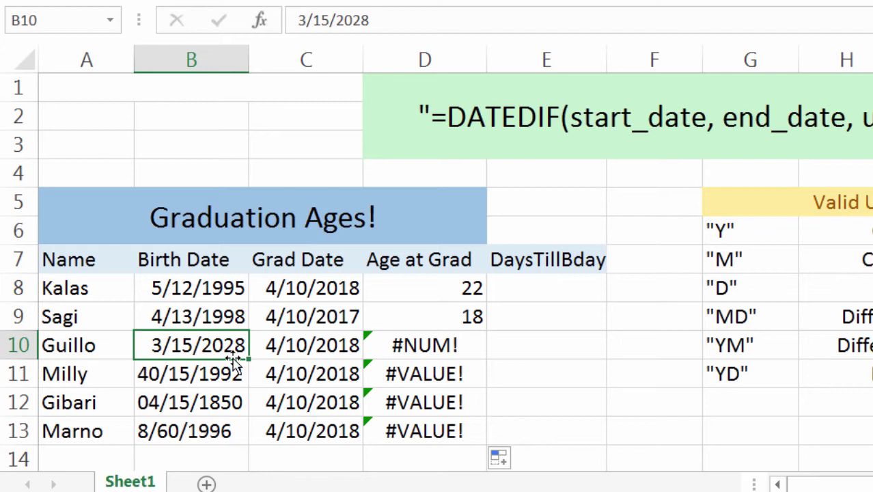
Change Guillo's birth year in B10 from 2028 to 1999
{"action": "key", "text": "F2"}
{"action": "key", "text": "Left"}
{"action": "key", "text": "Left"}
{"action": "key", "text": "Right"}
{"action": "key", "text": "Right"}
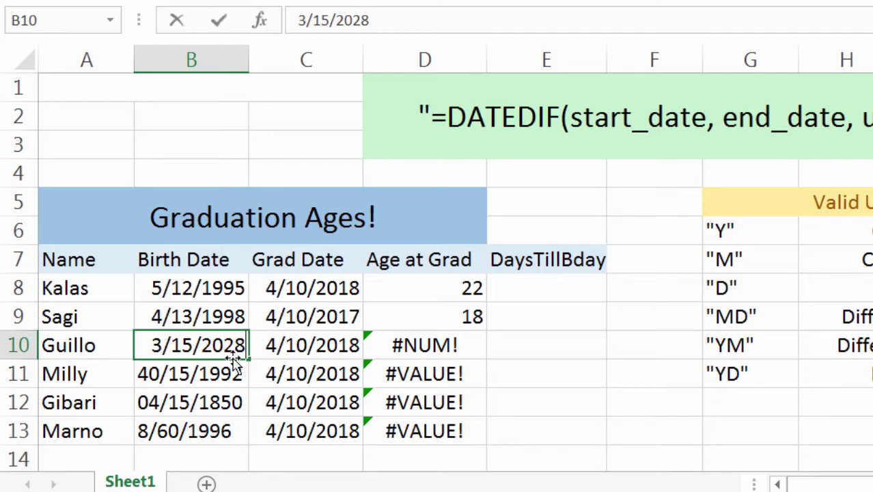
{"action": "key", "text": "BackSpace"}
{"action": "key", "text": "BackSpace"}
{"action": "key", "text": "BackSpace"}
{"action": "key", "text": "BackSpace"}
{"action": "type", "text": "199"}
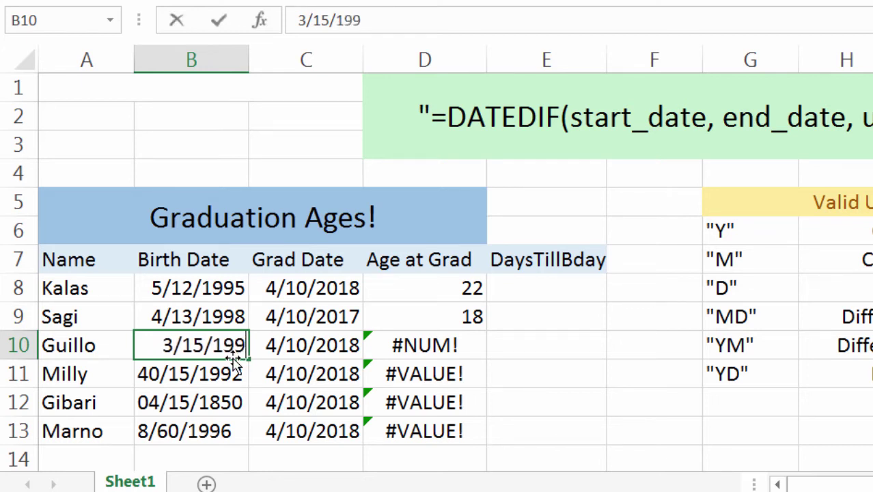
{"action": "type", "text": "9"}
{"action": "key", "text": "Return"}
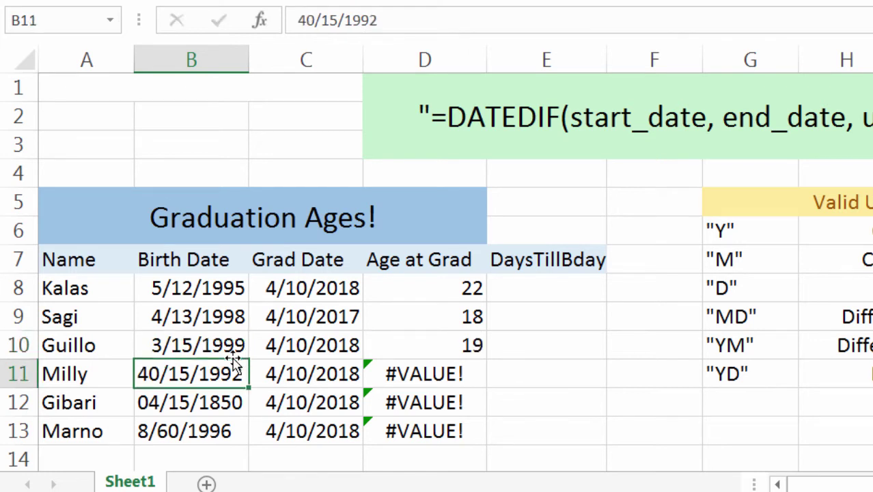
{"action": "key", "text": "F2"}
{"action": "key", "text": "Left"}
{"action": "key", "text": "Left"}
{"action": "key", "text": "Left"}
{"action": "key", "text": "Left"}
{"action": "key", "text": "Left"}
{"action": "key", "text": "Left"}
{"action": "key", "text": "Left"}
{"action": "key", "text": "Left"}
{"action": "key", "text": "Left"}
{"action": "key", "text": "Right"}
{"action": "key", "text": "BackSpace"}
{"action": "key", "text": "BackSpace"}
{"action": "type", "text": "04"}
{"action": "key", "text": "Return"}
{"action": "key", "text": "F2"}
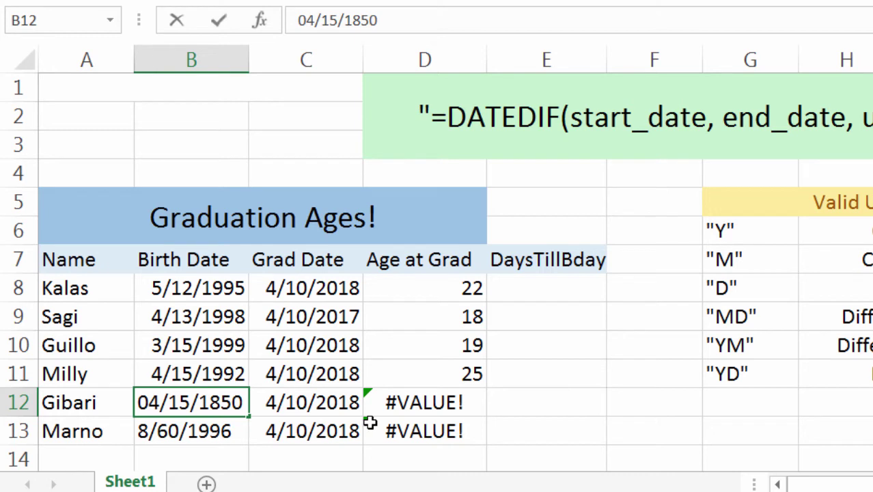
Enter a scratch value of 1900 in empty cell F12, then erase it
{"action": "left_click", "coordinate": [571, 400]}
{"action": "left_click", "coordinate": [645, 401]}
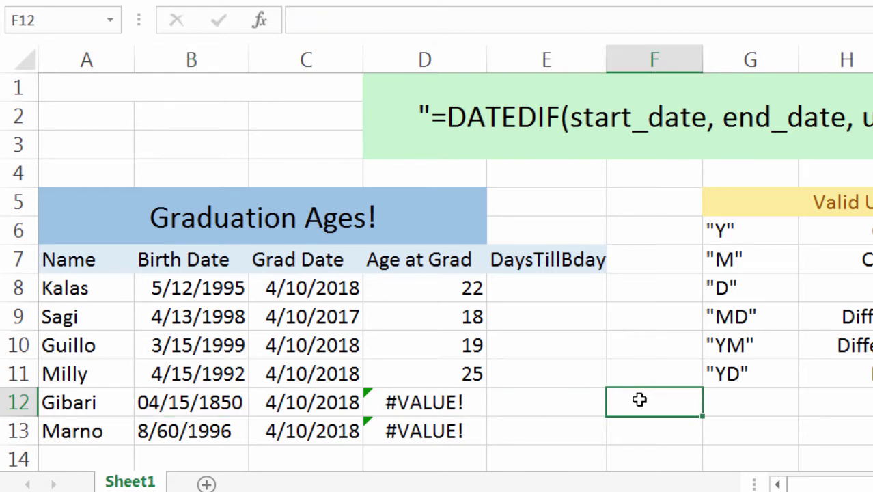
{"action": "type", "text": "1900"}
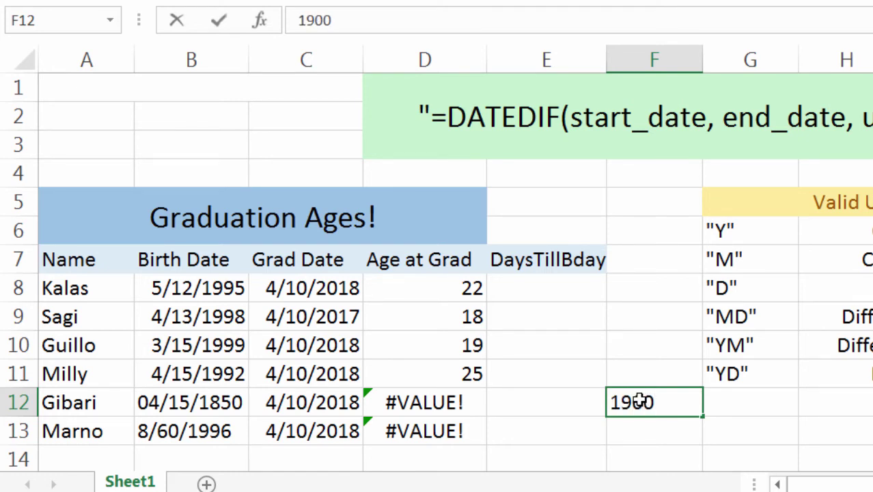
{"action": "key", "text": "BackSpace"}
{"action": "key", "text": "BackSpace"}
{"action": "key", "text": "BackSpace"}
{"action": "key", "text": "BackSpace"}
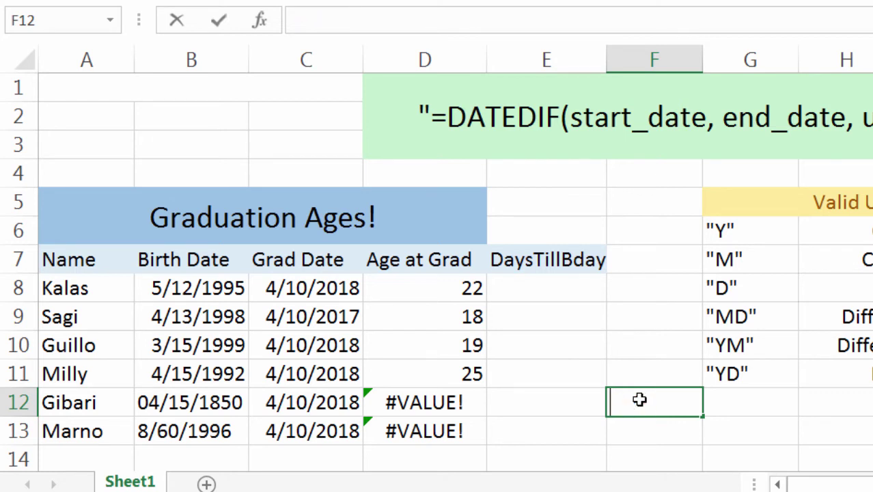
Change Gibari's birth year in B12 from 1850 to 1950, giving an age of 67
{"action": "left_click", "coordinate": [212, 409]}
{"action": "key", "text": "F2"}
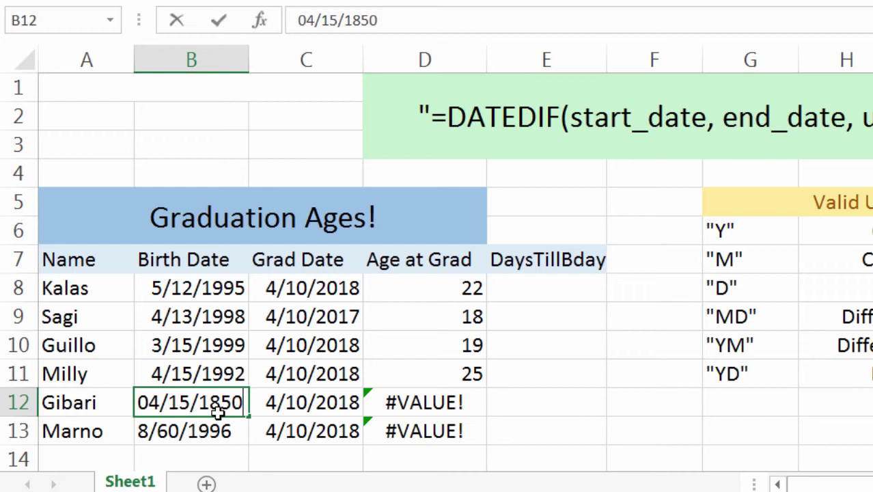
{"action": "key", "text": "BackSpace"}
{"action": "key", "text": "BackSpace"}
{"action": "key", "text": "BackSpace"}
{"action": "type", "text": "950"}
{"action": "key", "text": "Return"}
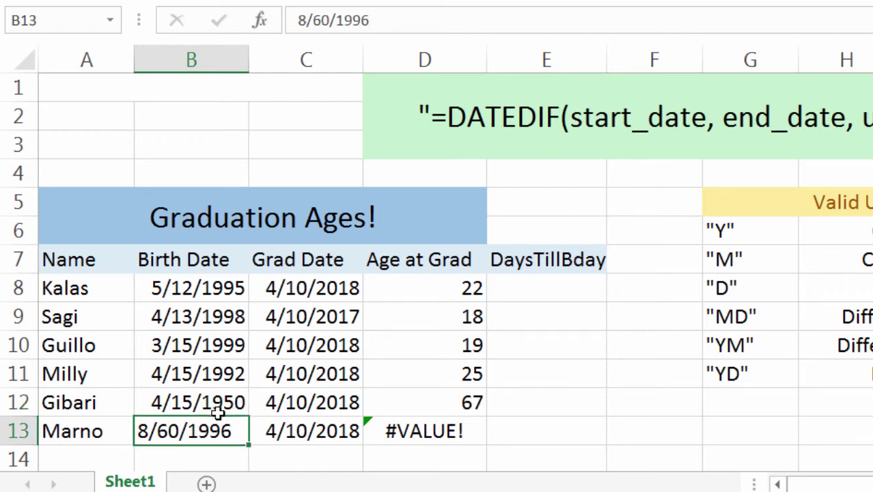
{"action": "key", "text": "Up"}
{"action": "key", "text": "Right"}
{"action": "key", "text": "Right"}
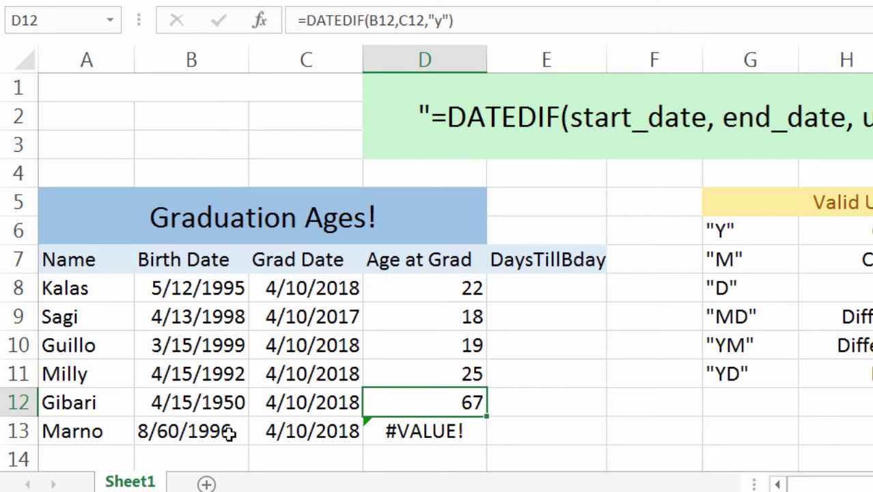
{"action": "left_click", "coordinate": [231, 434]}
{"action": "key", "text": "F2"}
{"action": "key", "text": "Left"}
{"action": "key", "text": "Left"}
{"action": "key", "text": "Left"}
{"action": "key", "text": "Left"}
{"action": "key", "text": "Left"}
{"action": "key", "text": "BackSpace"}
{"action": "key", "text": "BackSpace"}
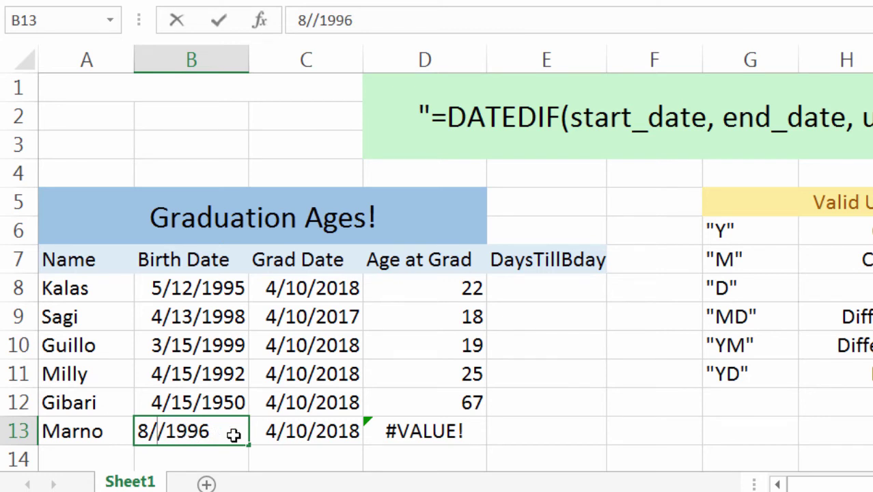
{"action": "type", "text": "26"}
{"action": "key", "text": "Return"}
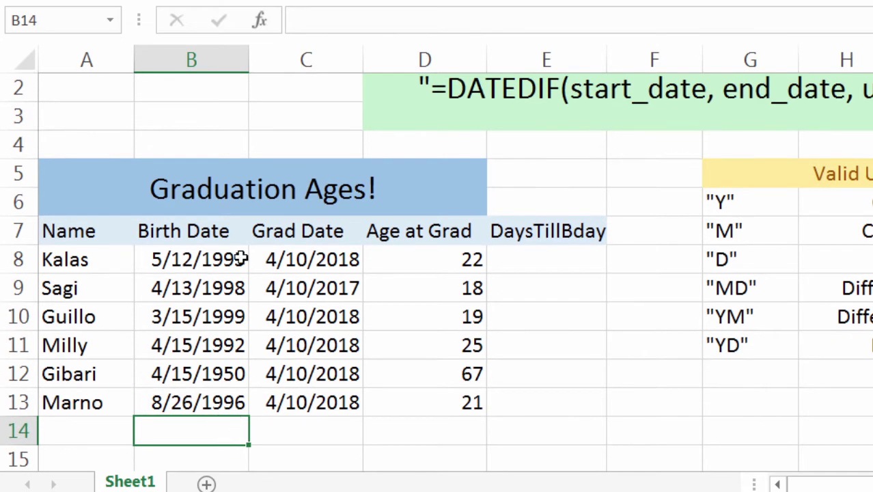
{"action": "left_click", "coordinate": [402, 268]}
{"action": "left_click_drag", "start_coordinate": [416, 425], "coordinate": [443, 268]}
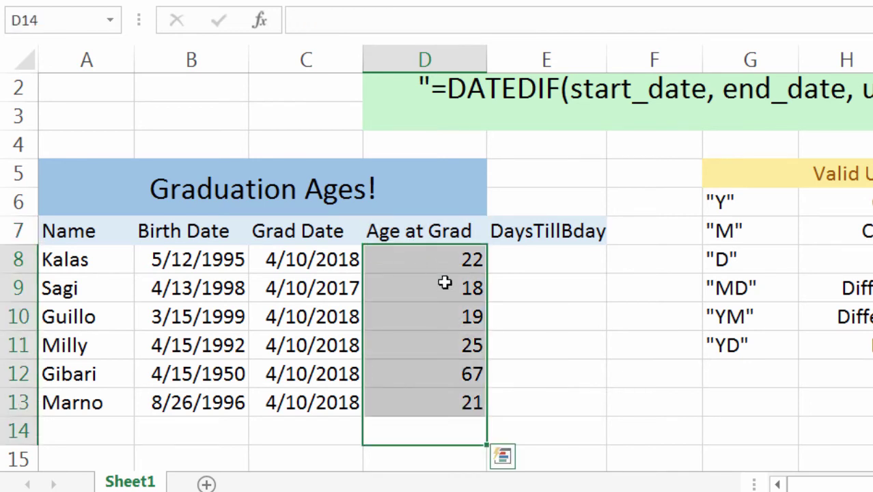
{"action": "left_click", "coordinate": [514, 258]}
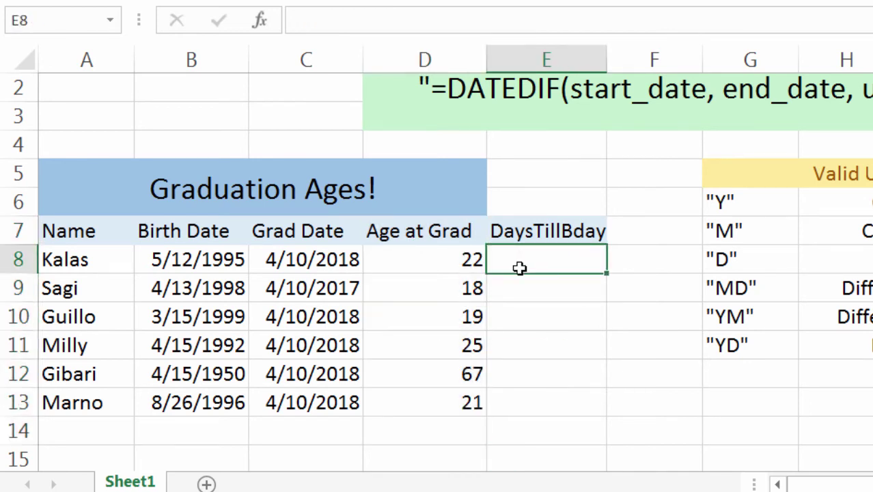
{"action": "left_click", "coordinate": [467, 270]}
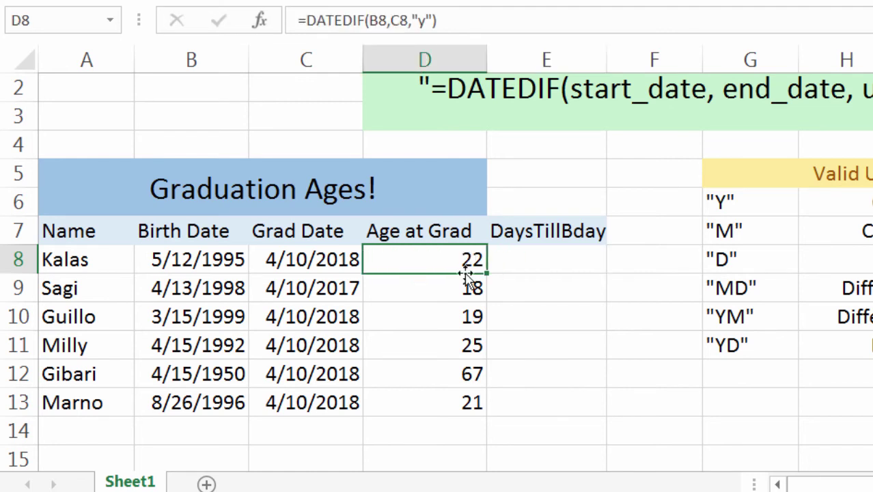
{"action": "left_click", "coordinate": [437, 338]}
{"action": "left_click", "coordinate": [435, 366]}
{"action": "left_click", "coordinate": [515, 266]}
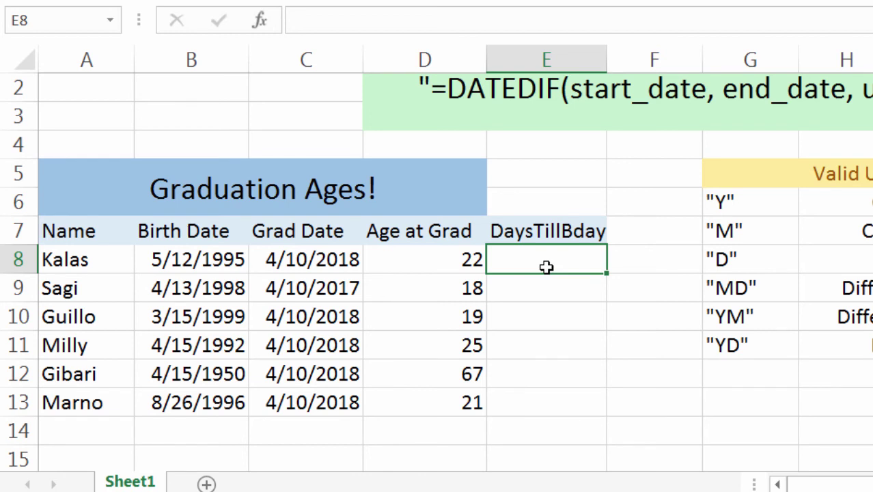
Enter =DATEDIF(B8,C8,"yd") in E8, showing 334 days
{"action": "type", "text": "=datedif("}
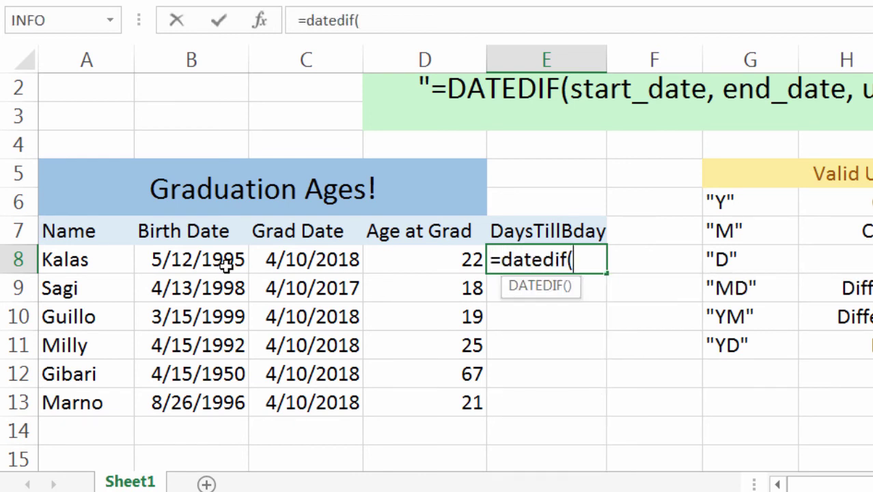
{"action": "left_click", "coordinate": [195, 261]}
{"action": "type", "text": ","}
{"action": "left_click", "coordinate": [309, 265]}
{"action": "type", "text": ","}
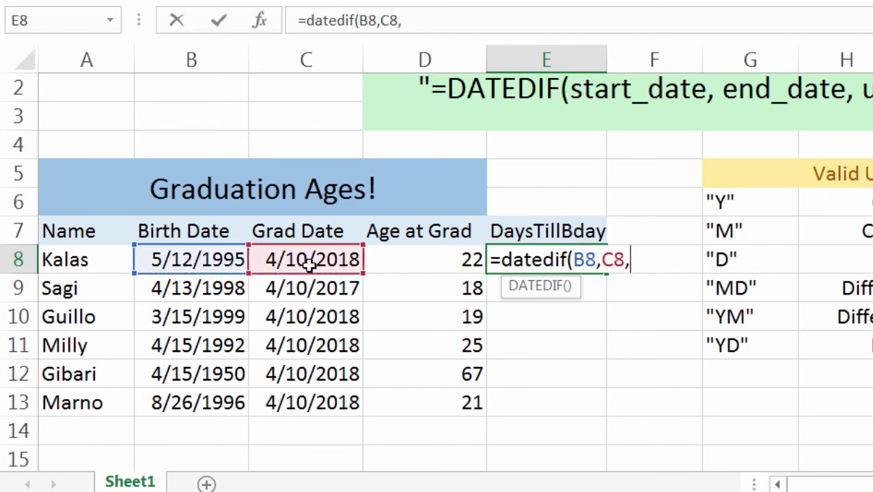
{"action": "type", "text": "\"yd"}
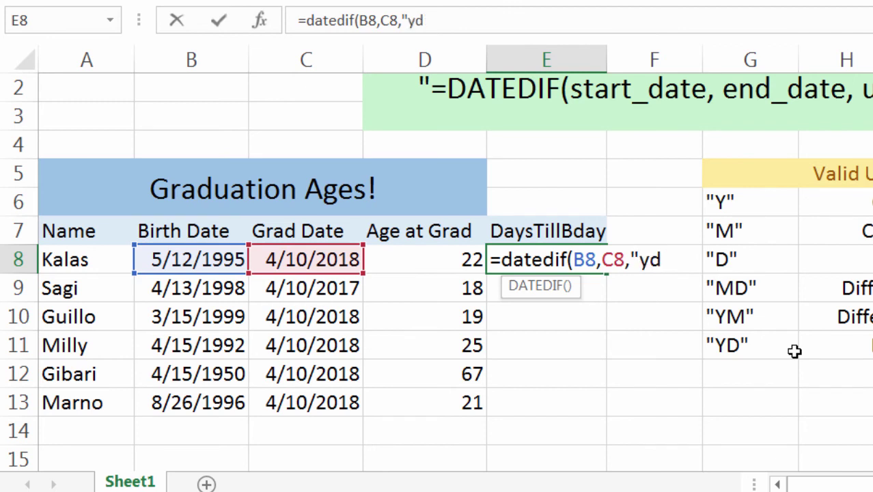
{"action": "type", "text": "\")"}
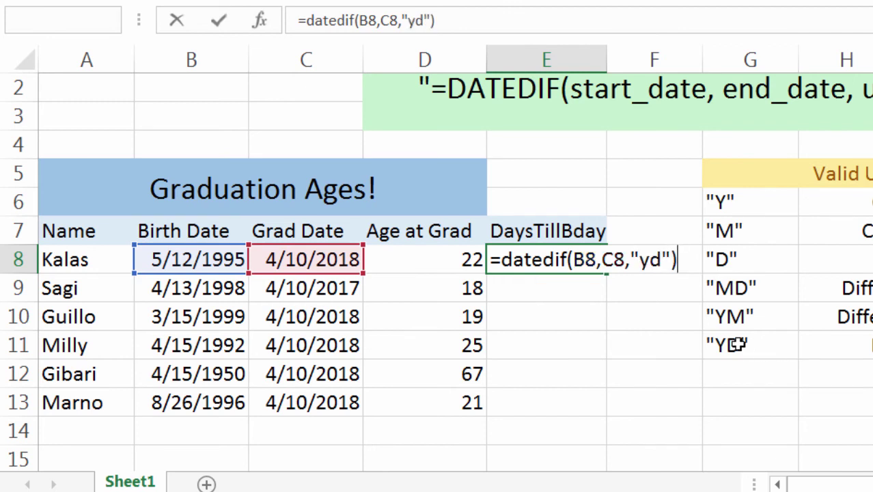
{"action": "key", "text": "Return"}
Fill E8's days formula down to E13, giving 362, 26, 360, 360 and 227
{"action": "left_click", "coordinate": [512, 257]}
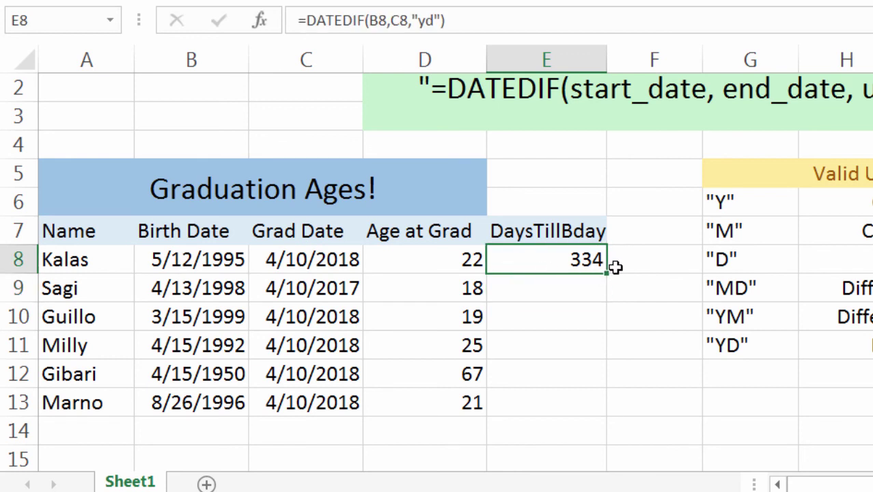
{"action": "left_click_drag", "start_coordinate": [606, 272], "coordinate": [601, 403]}
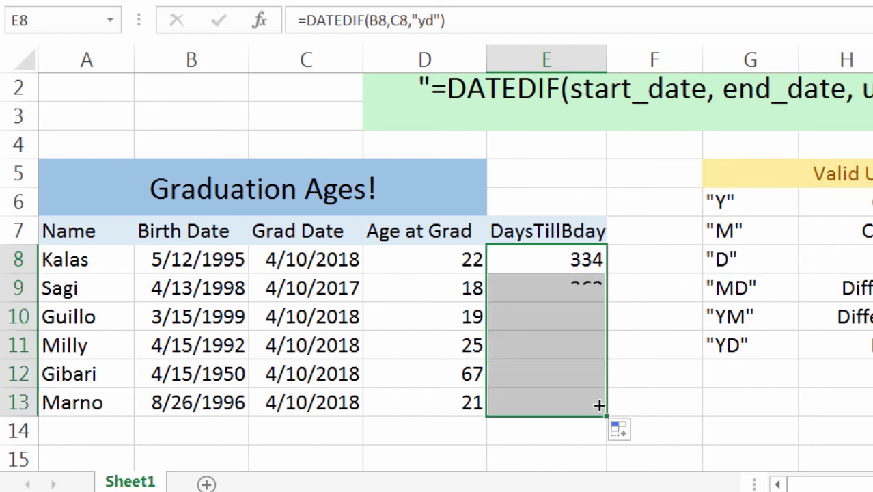
{"action": "left_click", "coordinate": [522, 269]}
{"action": "key", "text": "Down"}
{"action": "key", "text": "Down"}
{"action": "key", "text": "Down"}
{"action": "key", "text": "Down"}
{"action": "key", "text": "Down"}
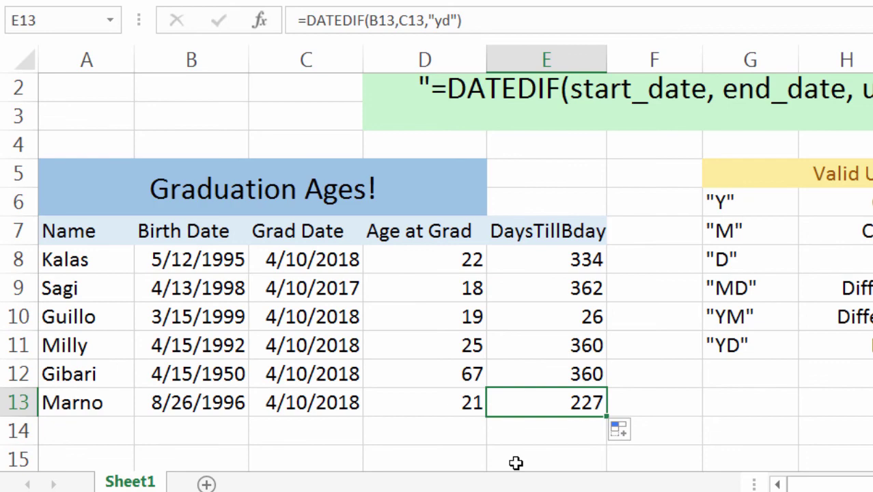
{"action": "left_click", "coordinate": [662, 403]}
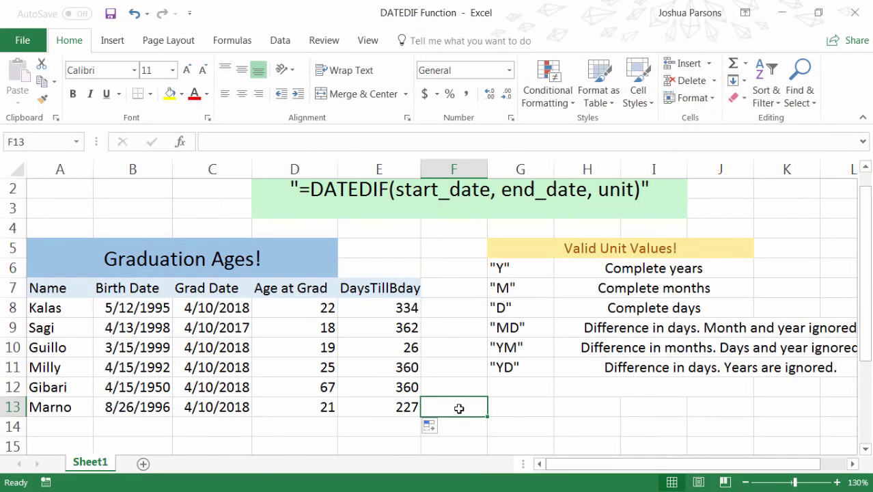